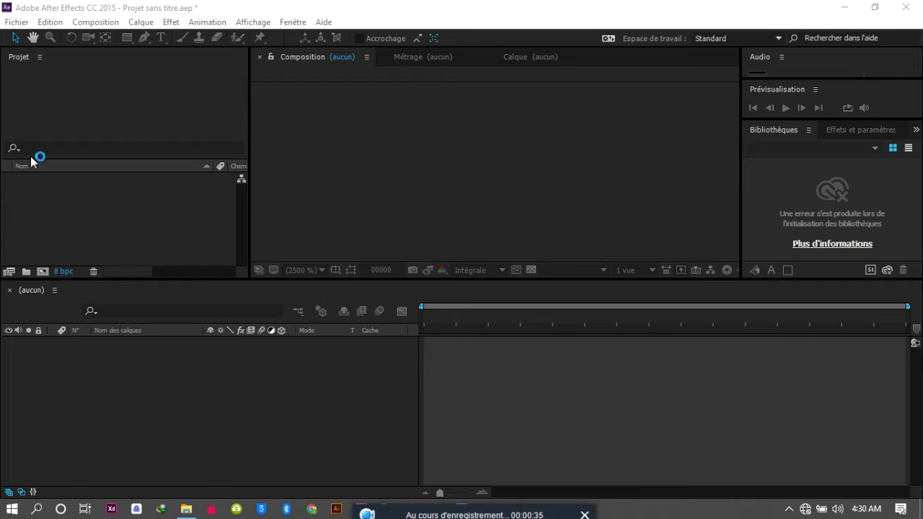
click(98, 22)
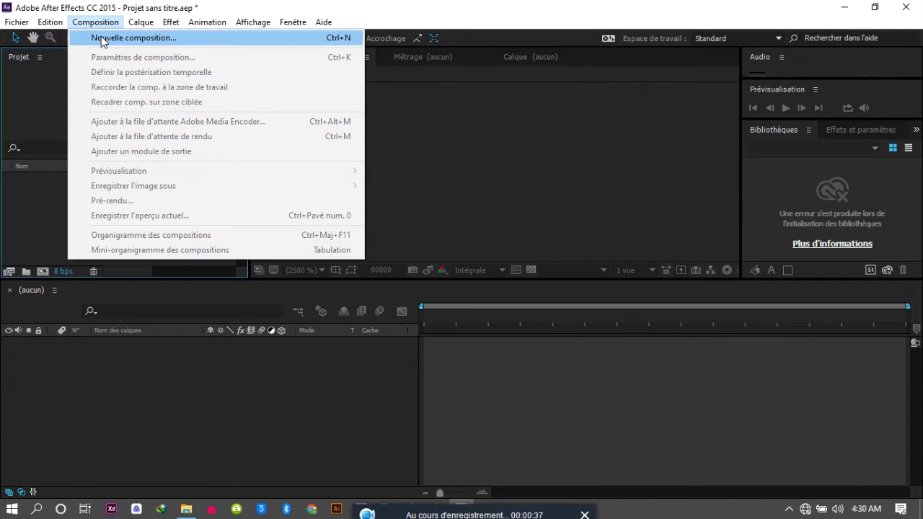
click(98, 39)
click(485, 195)
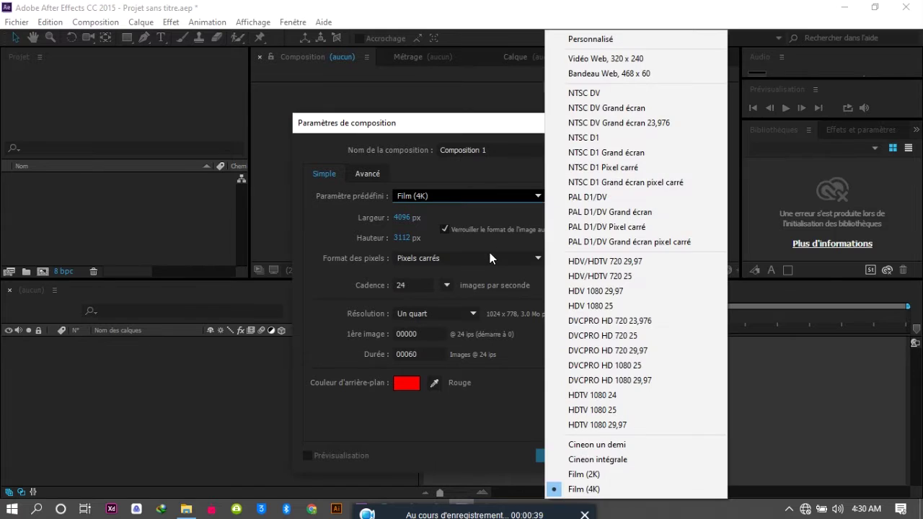
click(593, 94)
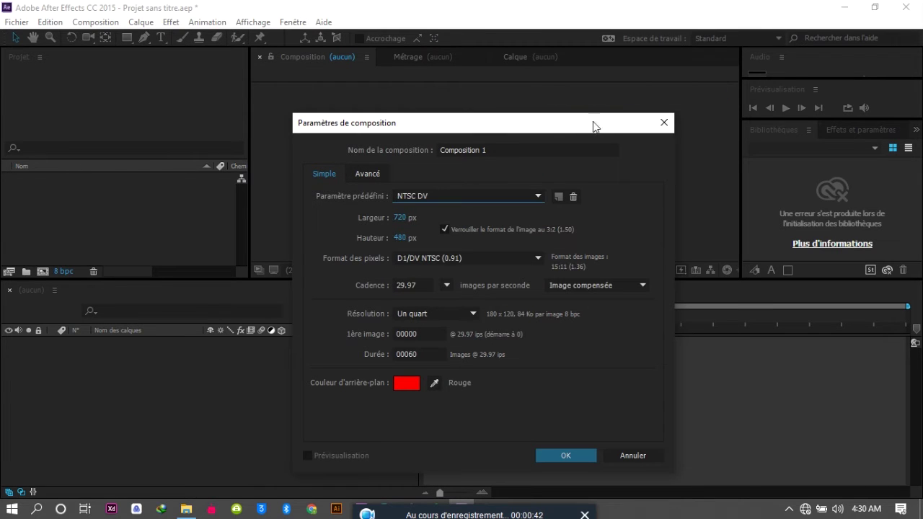
click(482, 199)
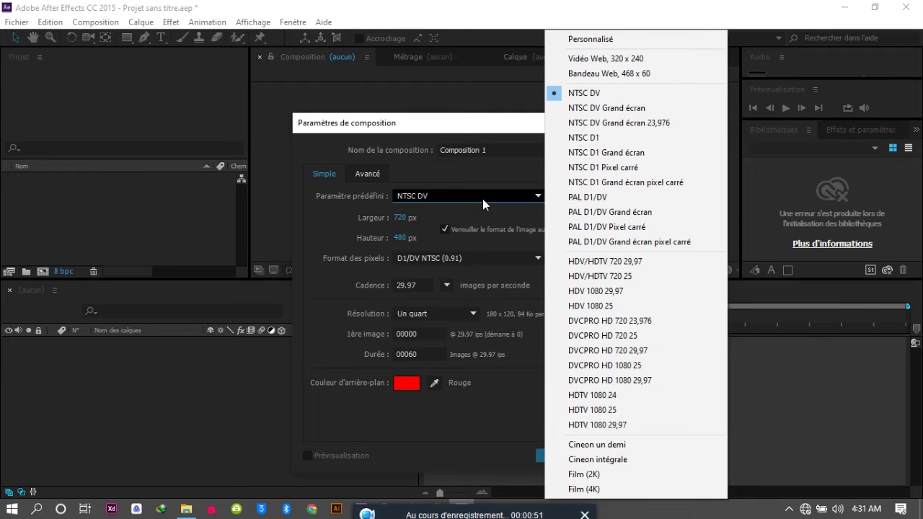
click(601, 185)
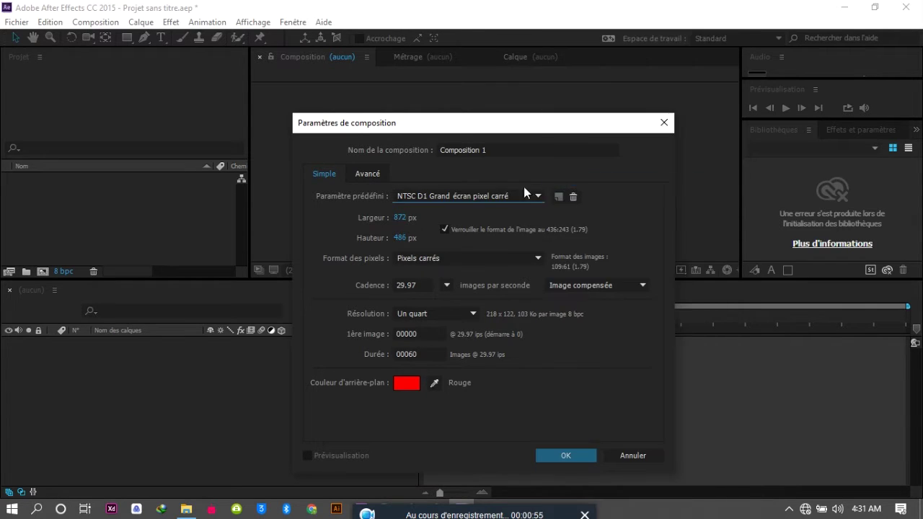
click(664, 119)
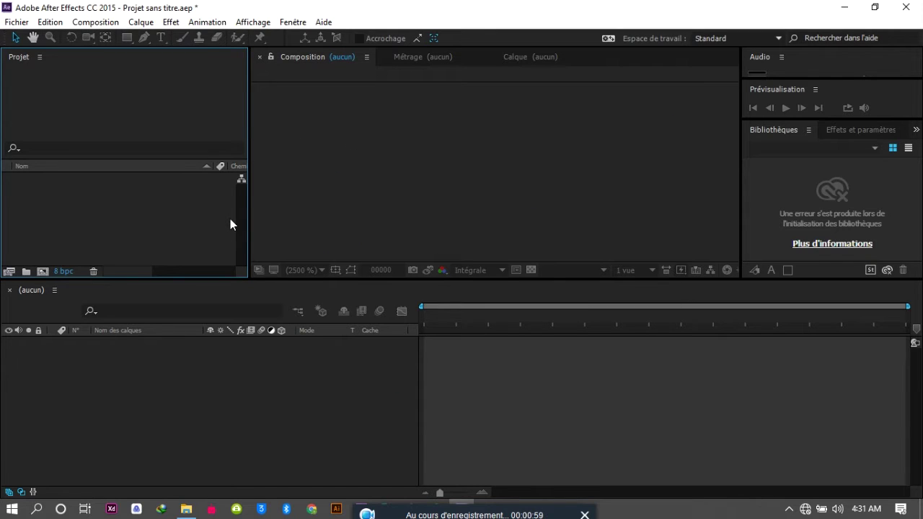
Import the MP4 video, then the logo multi services.ai and flyers delle multiservices-2.psd files into the project.
double_click(133, 228)
double_click(237, 144)
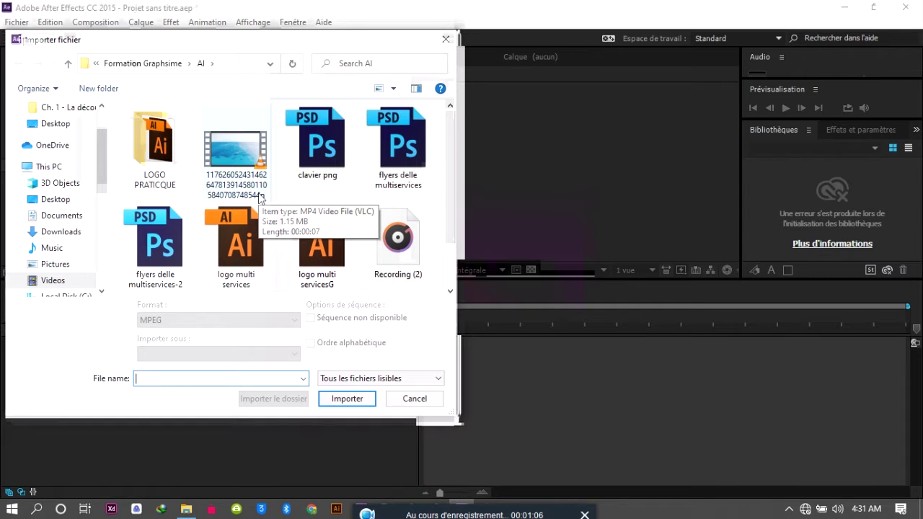
click(238, 245)
ctrl+click(135, 227)
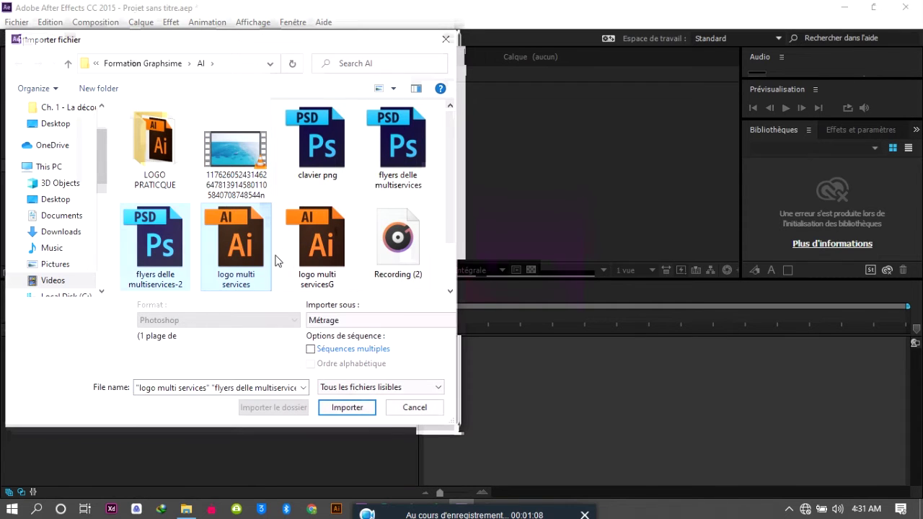
click(340, 408)
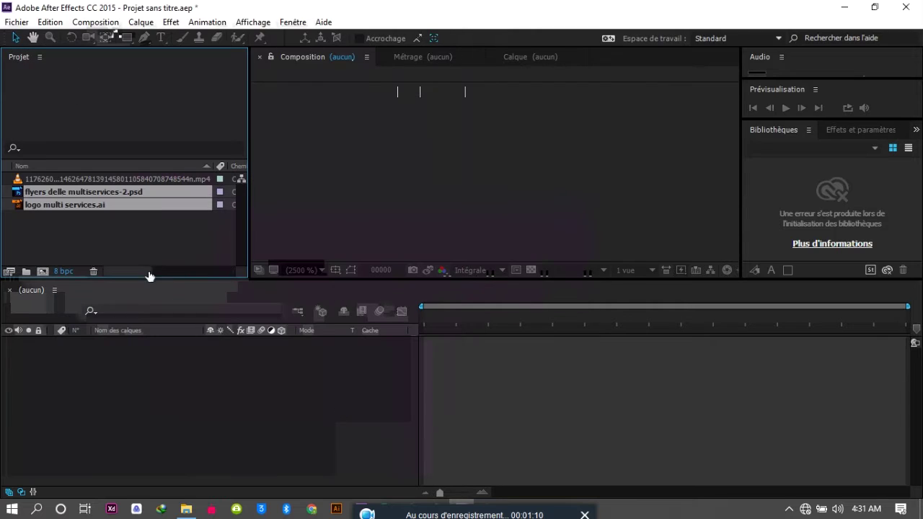
Import the audio file Recording (2).m4a into the project and leave all footage items deselected.
double_click(156, 216)
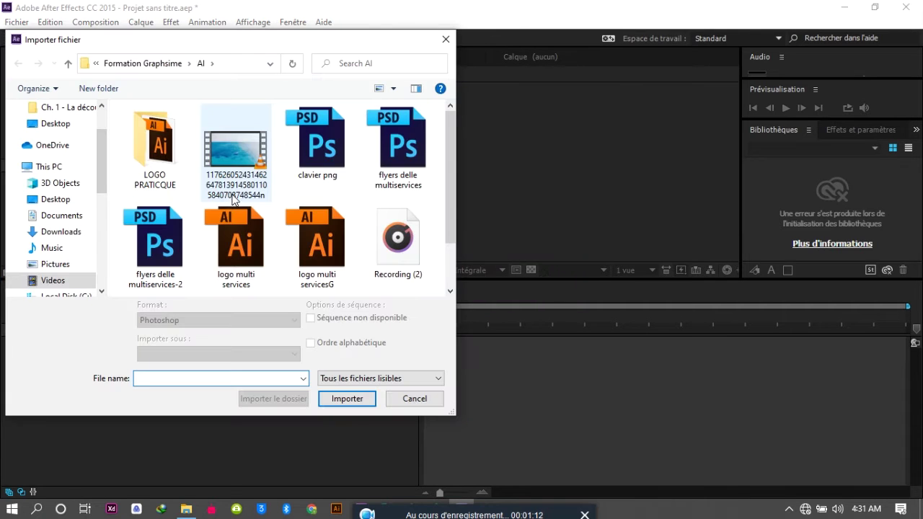
double_click(397, 238)
drag(108, 238, 40, 177)
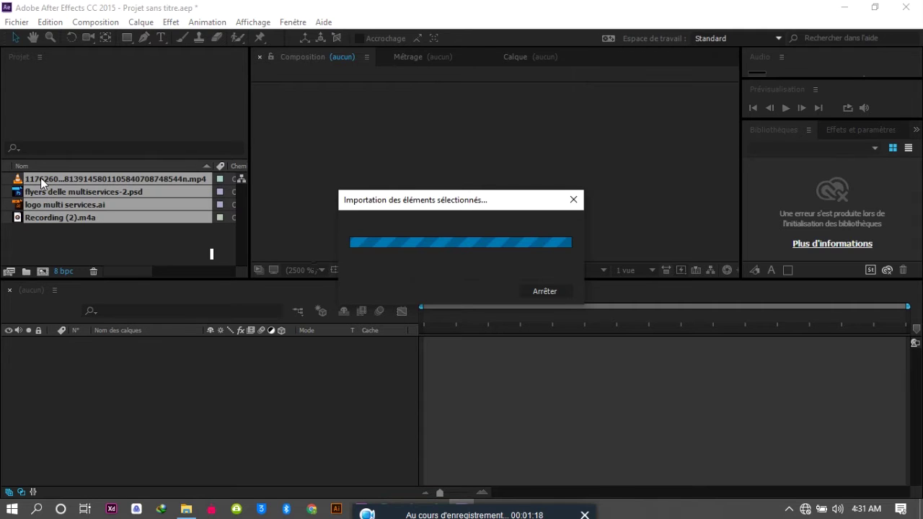
click(72, 241)
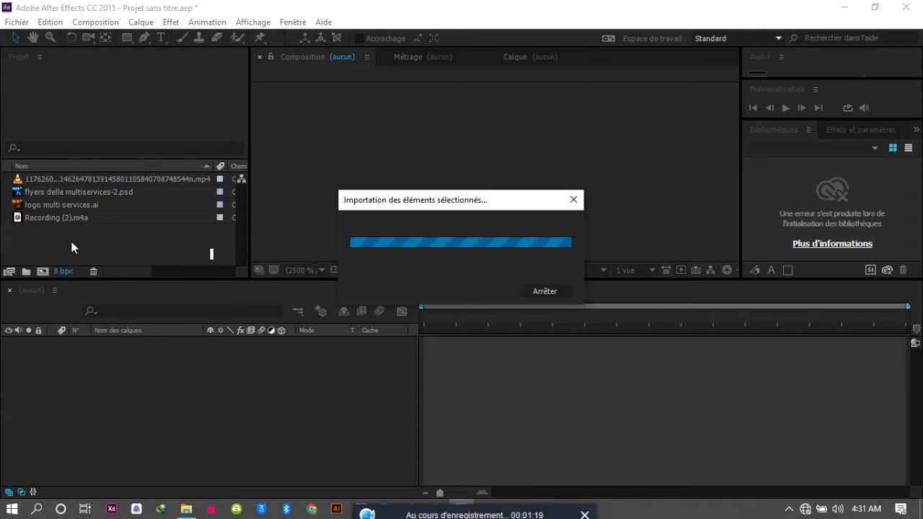
Open the footage interpretation settings of the MP4 clip and examine its main and colour management options.
click(36, 179)
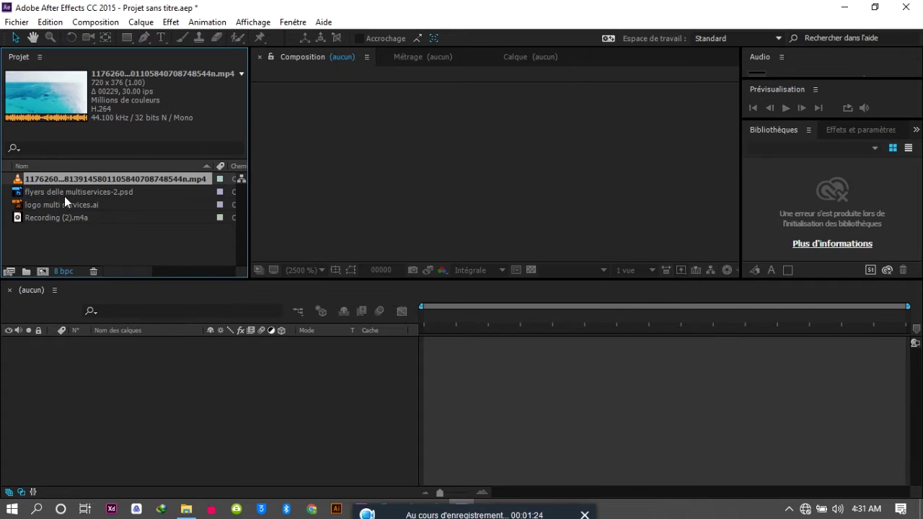
click(9, 274)
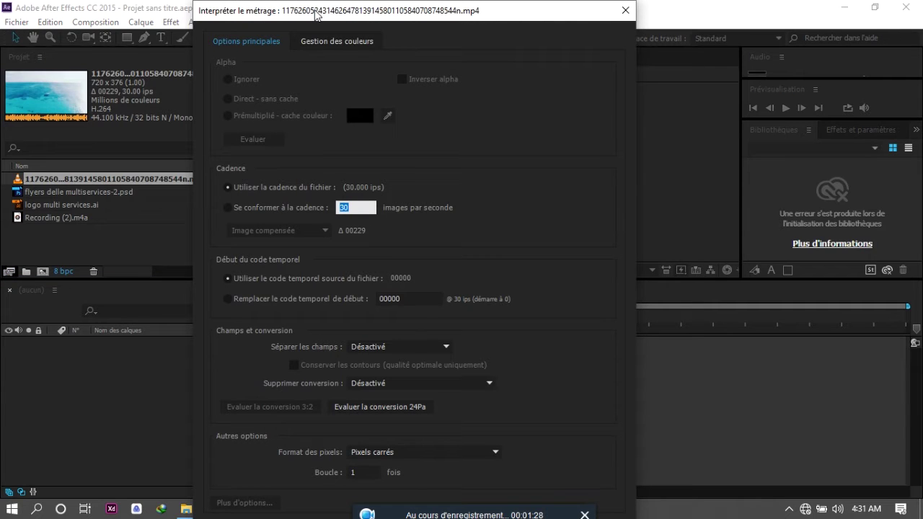
drag(315, 14, 304, 18)
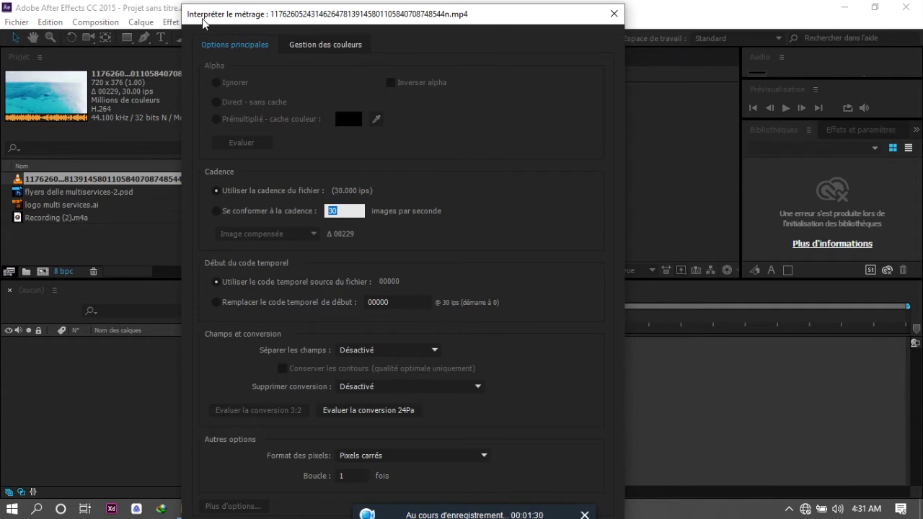
click(311, 46)
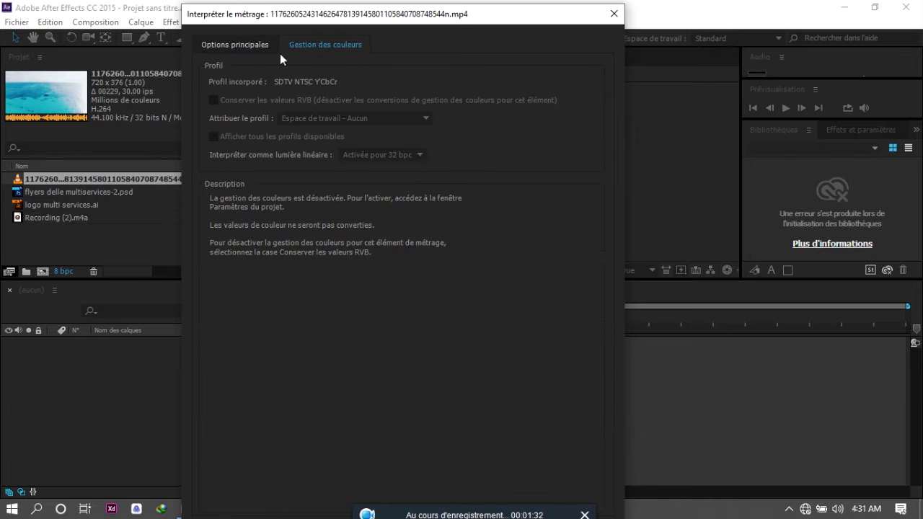
click(247, 46)
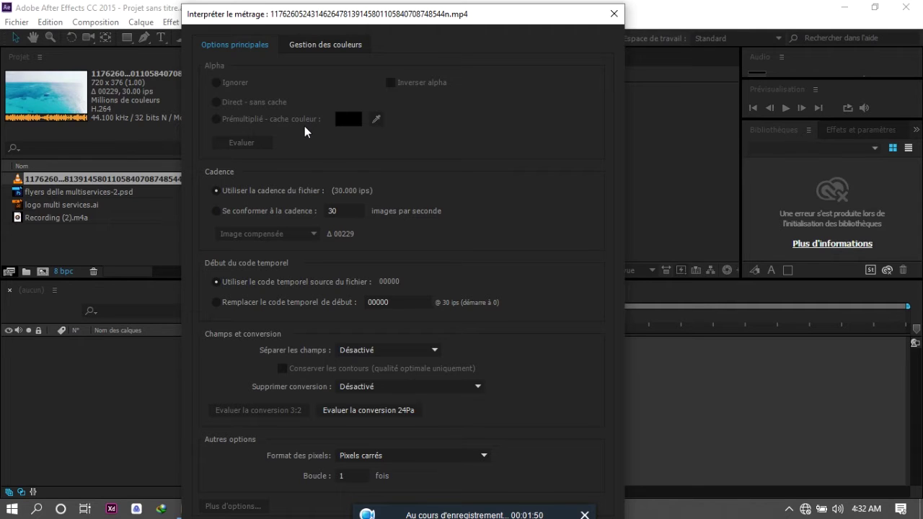
drag(360, 19, 425, 16)
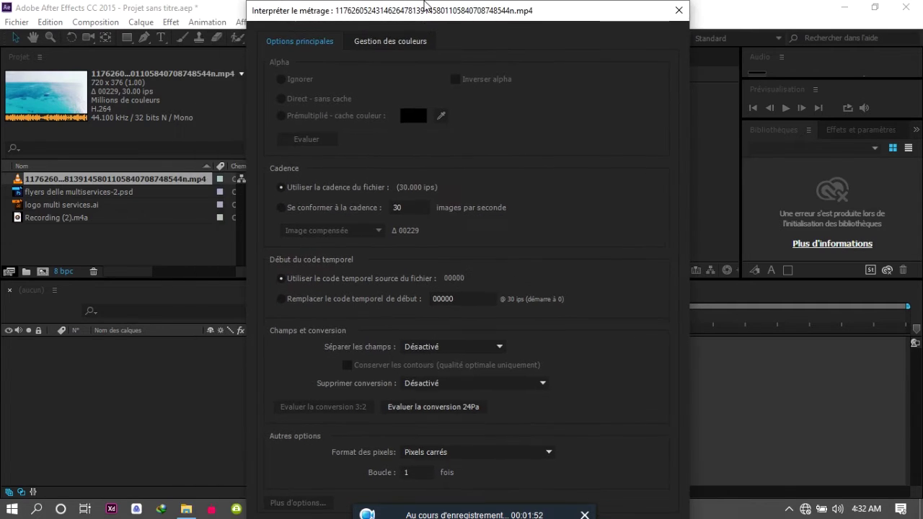
Try conforming the MP4 clip's frame rate to 60 frames per second.
click(414, 204)
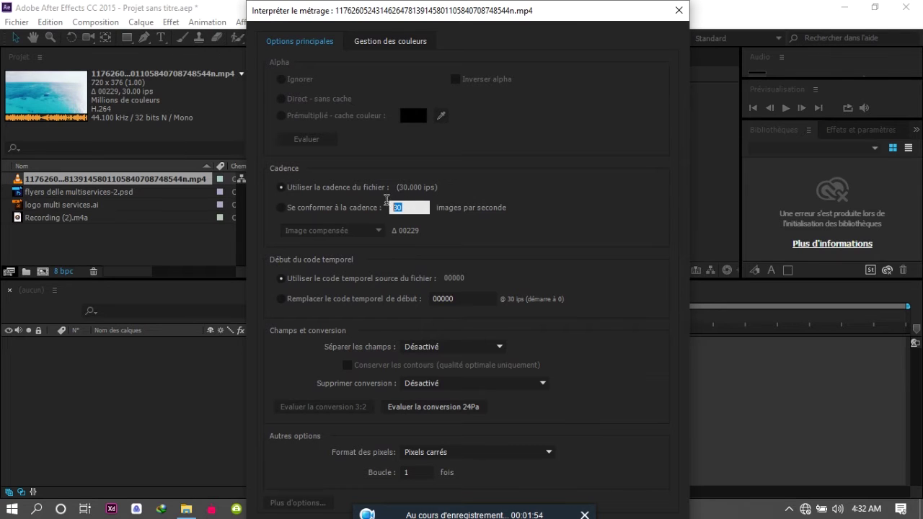
click(310, 214)
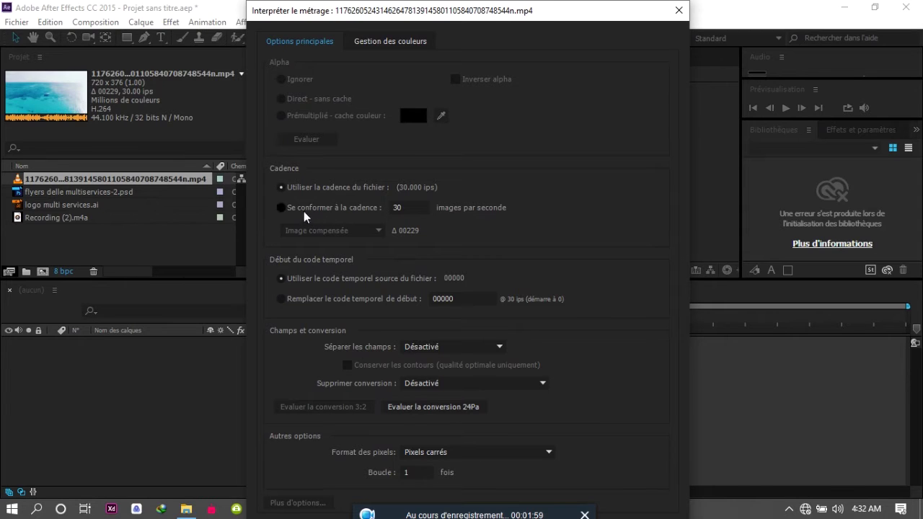
click(404, 206)
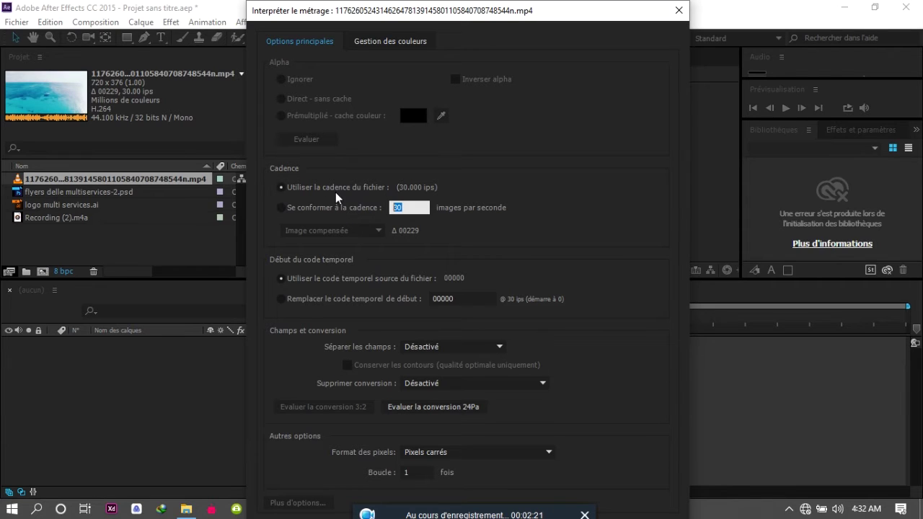
click(306, 207)
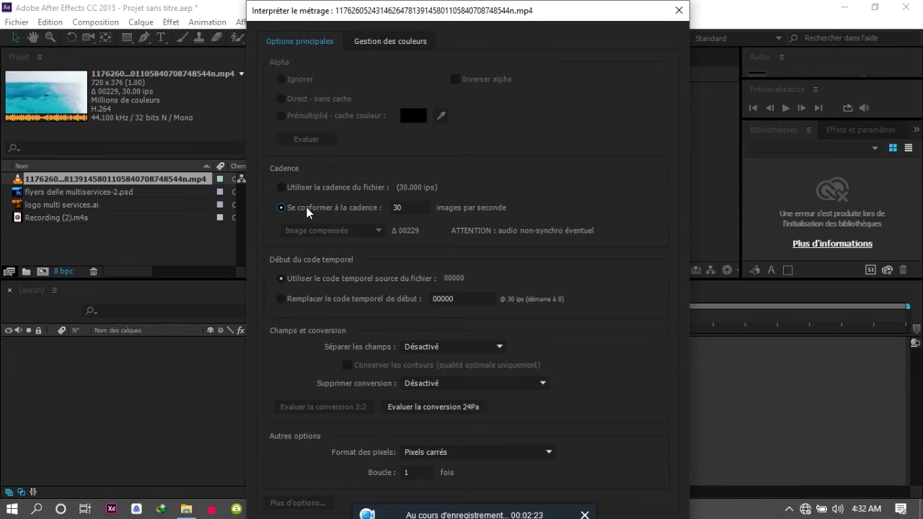
click(407, 209)
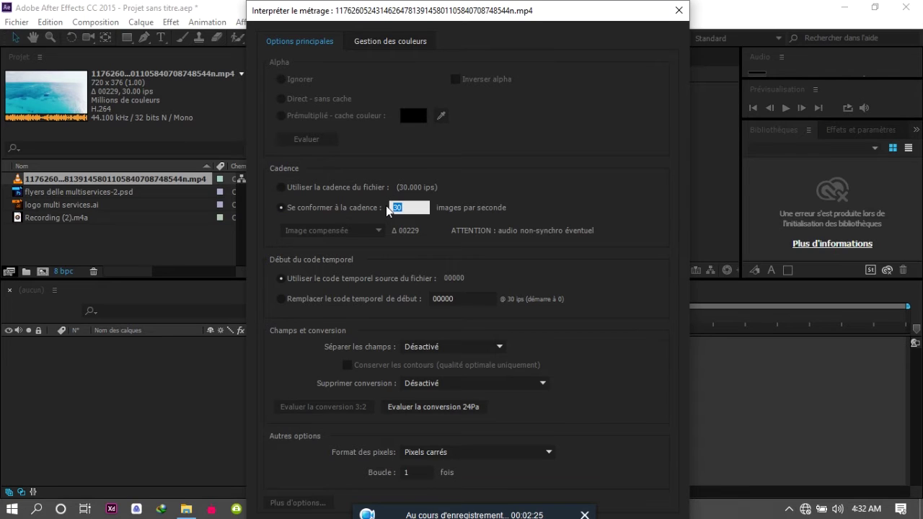
text(60)
Examine the clip's start timecode and field separation choices, and dismiss the footage interpretation settings without applying them.
click(369, 300)
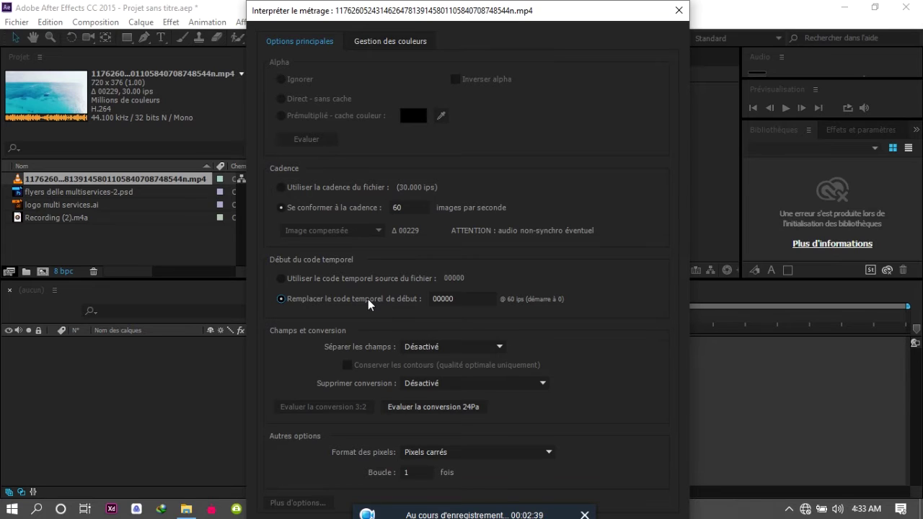
click(320, 281)
click(414, 347)
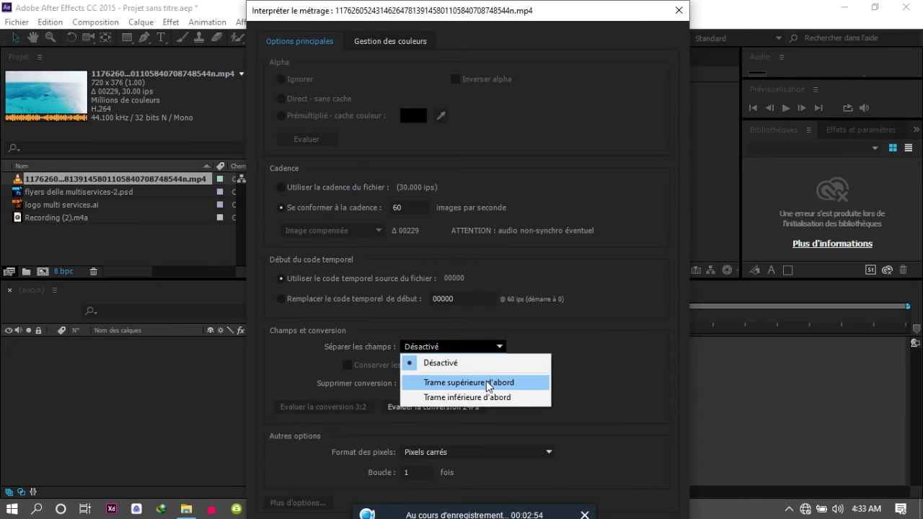
click(574, 335)
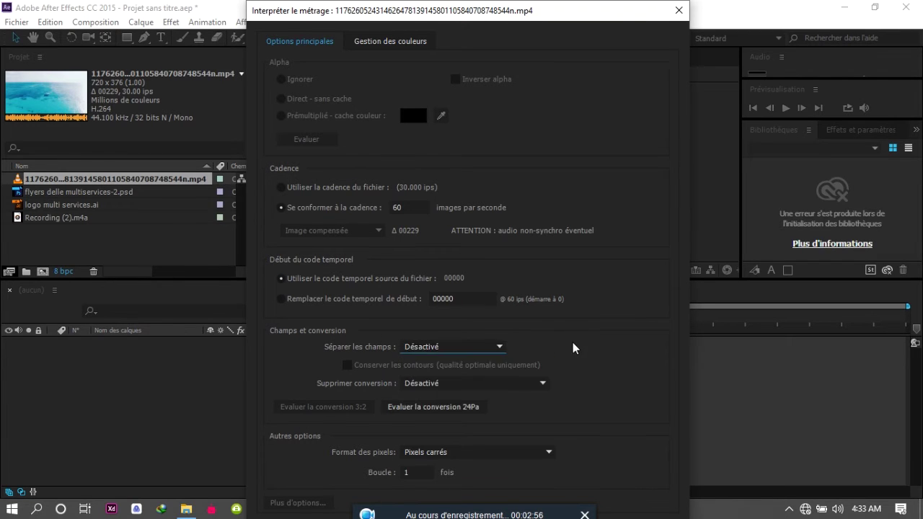
click(495, 349)
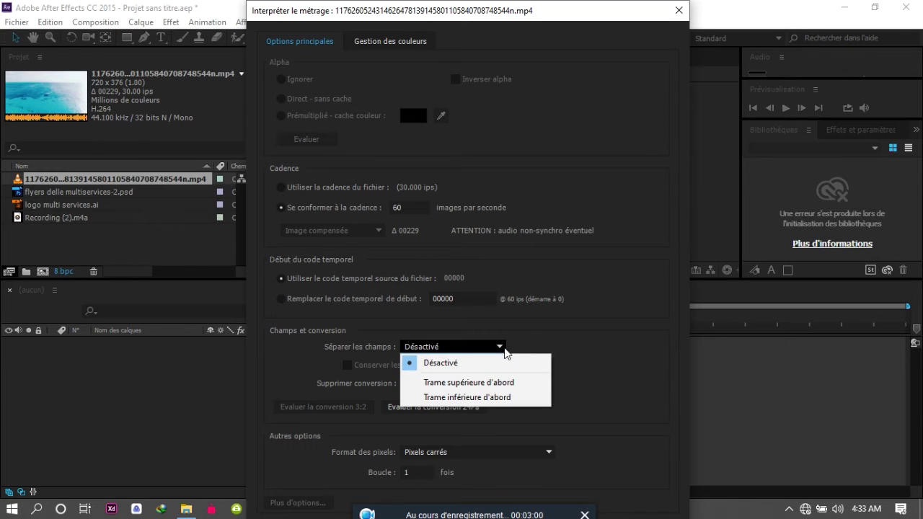
click(609, 338)
drag(560, 18, 852, 6)
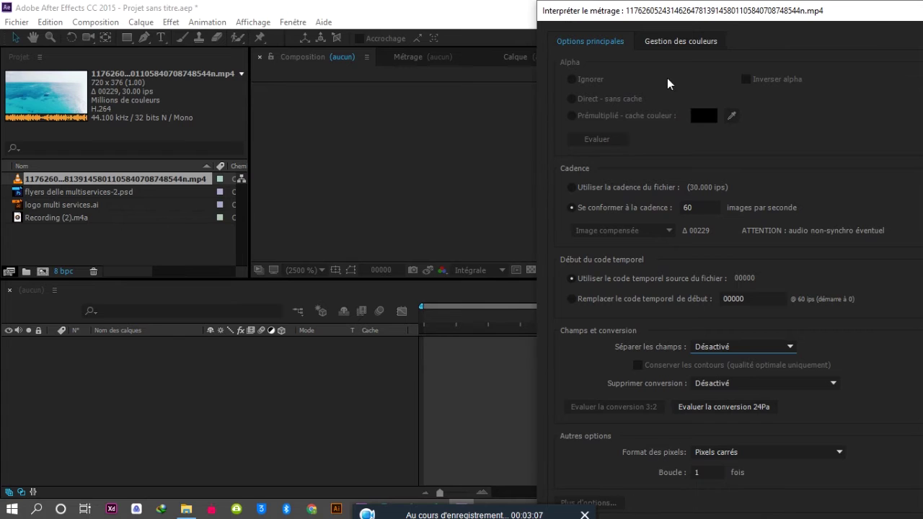
drag(641, 8, 730, 5)
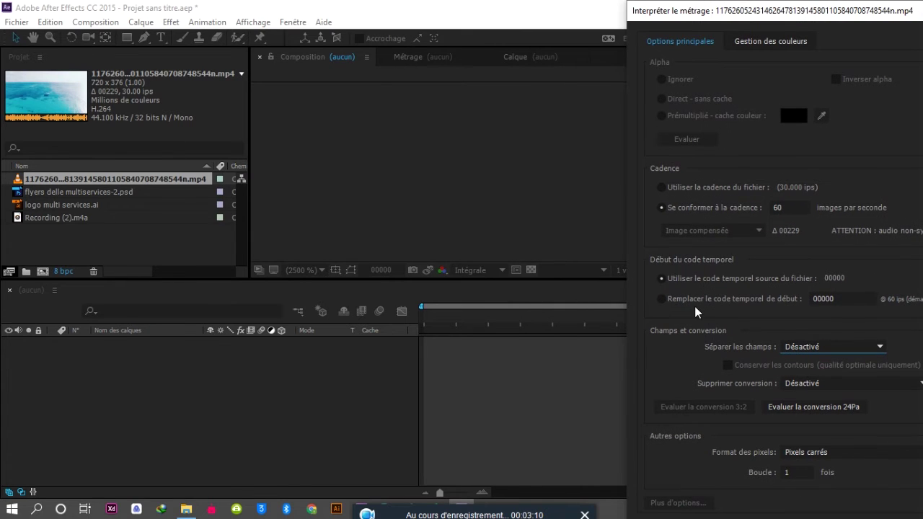
drag(718, 8, 441, 8)
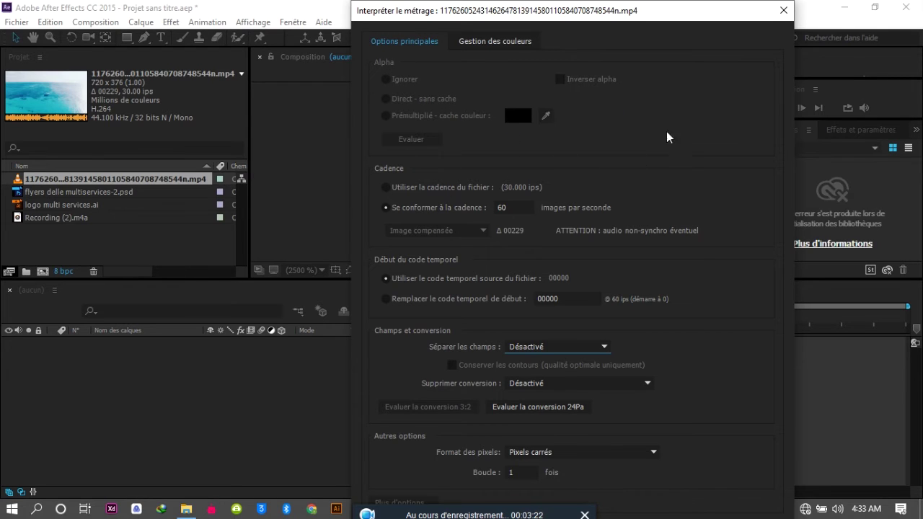
click(783, 11)
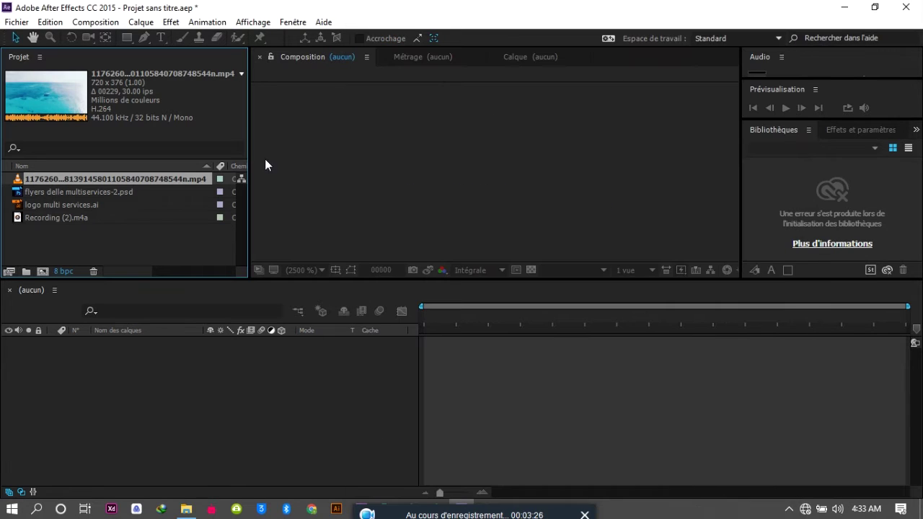
Open the footage interpretation settings of Recording (2).m4a, examine the available options, and dismiss them without applying changes.
click(34, 204)
right_click(37, 214)
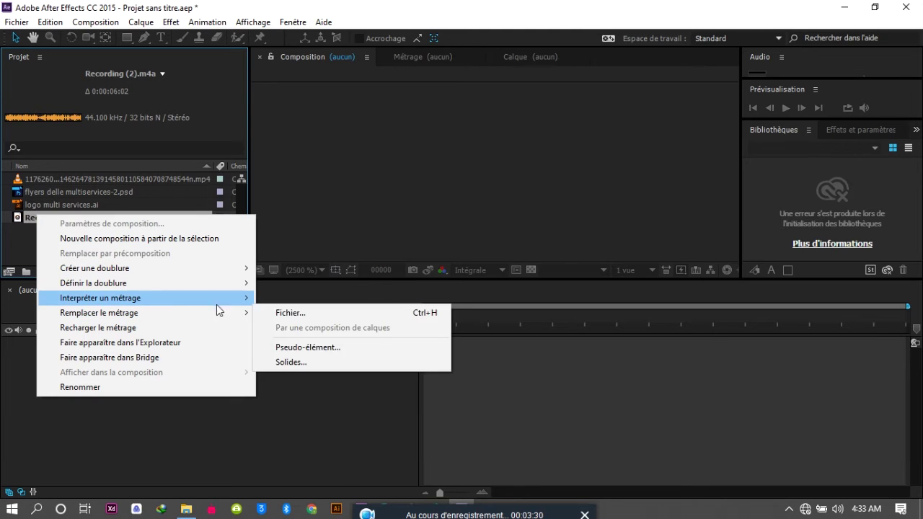
mouse_move(213, 299)
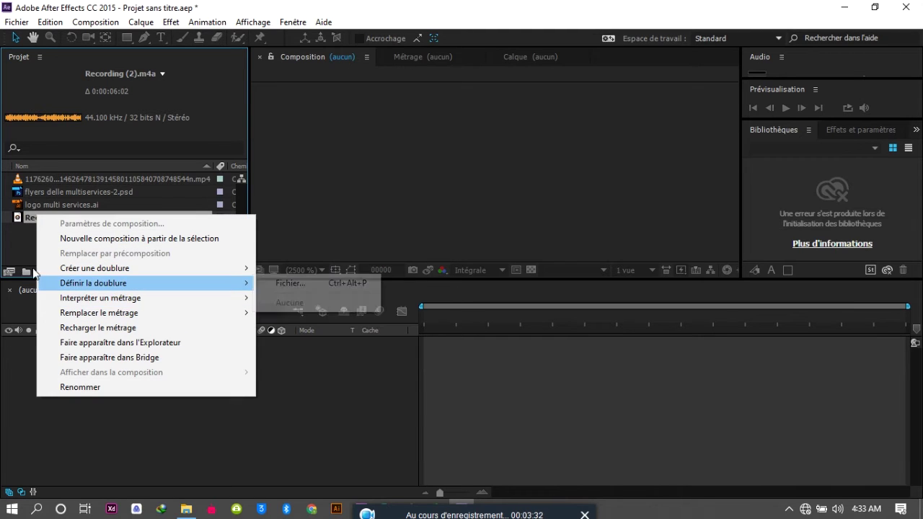
click(15, 252)
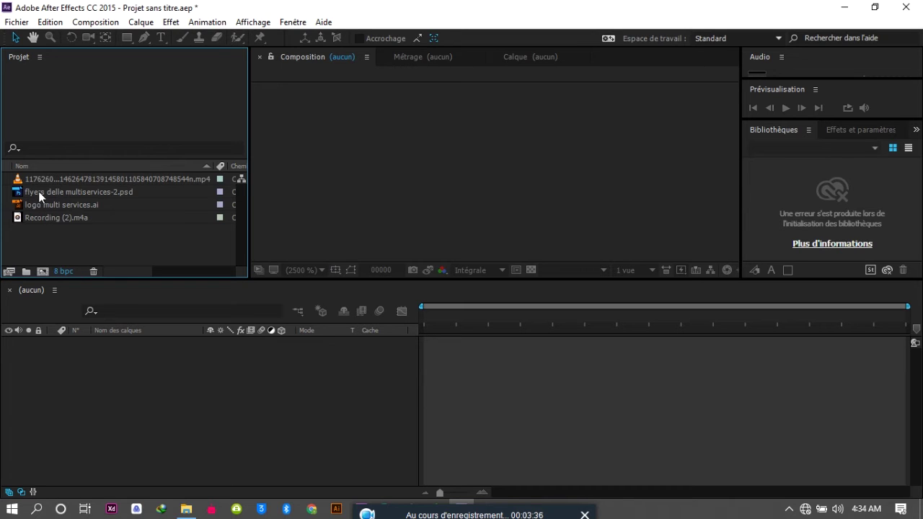
right_click(33, 217)
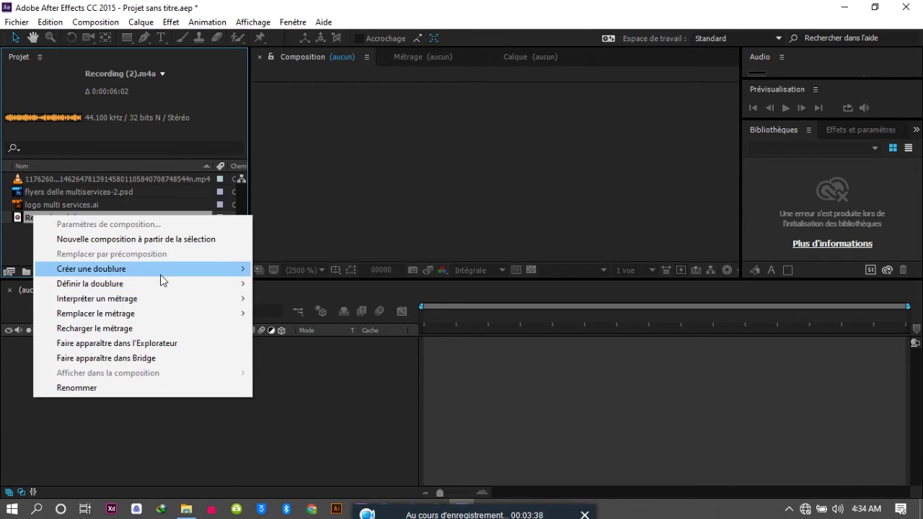
mouse_move(182, 298)
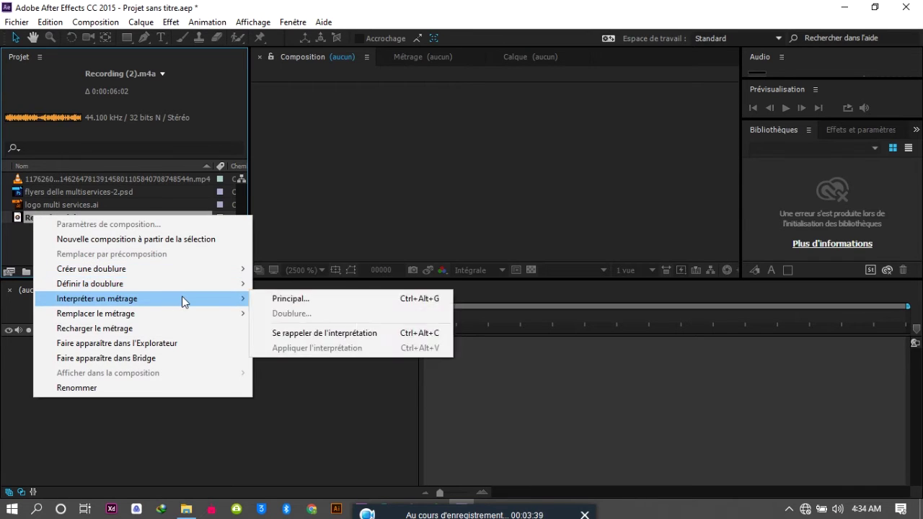
click(322, 302)
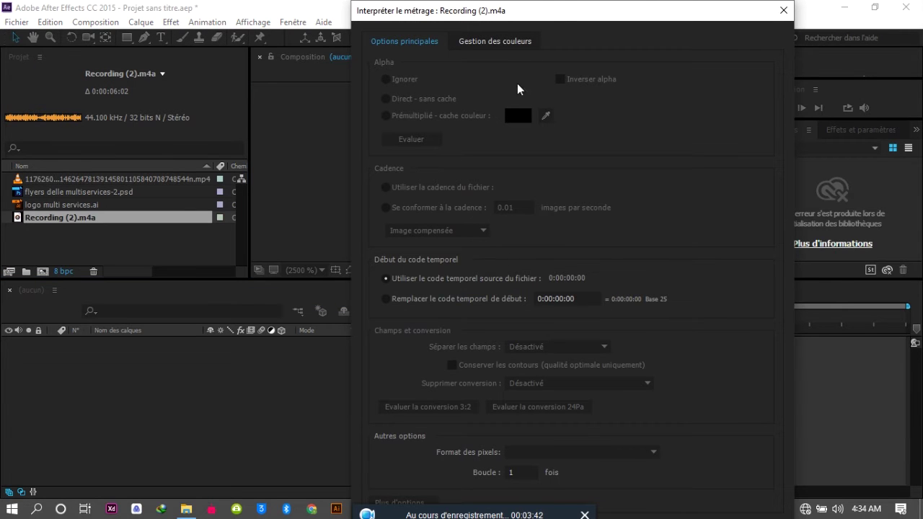
drag(558, 10, 631, 11)
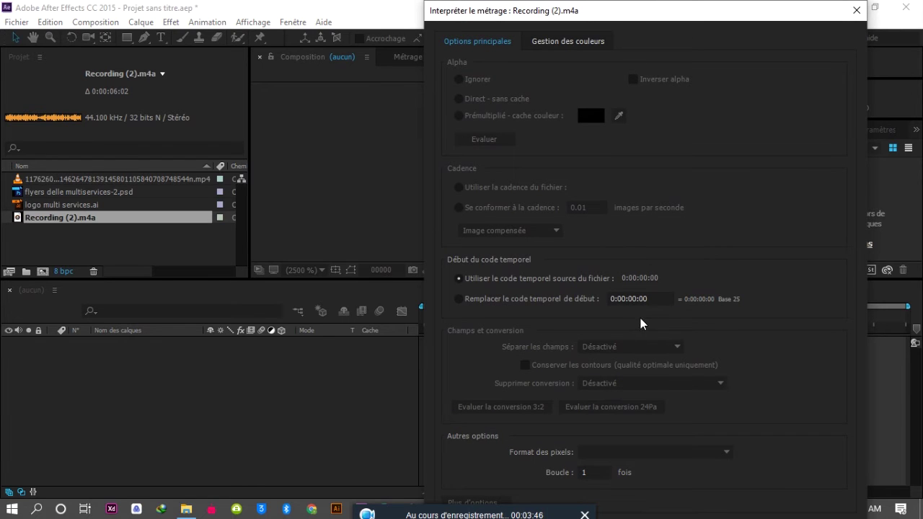
click(857, 15)
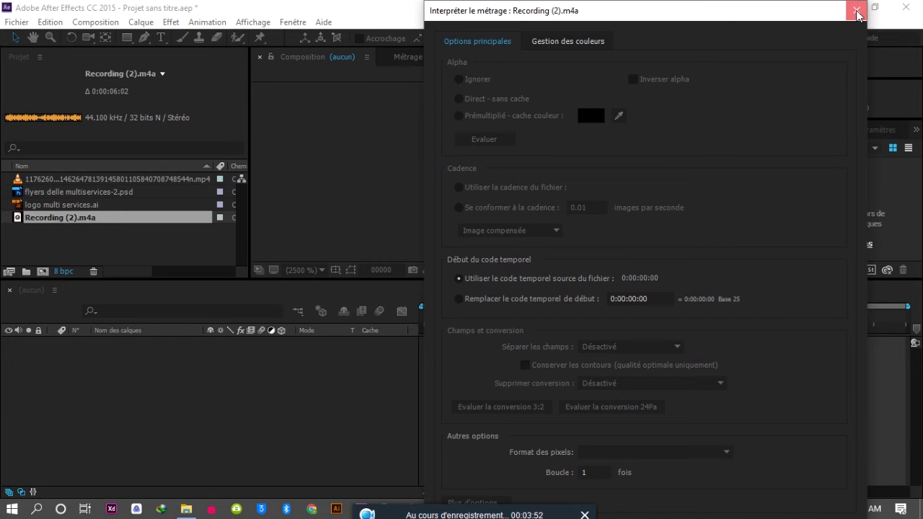
Open the footage interpretation settings of logo multi services.ai and examine its alpha options.
click(49, 204)
right_click(49, 203)
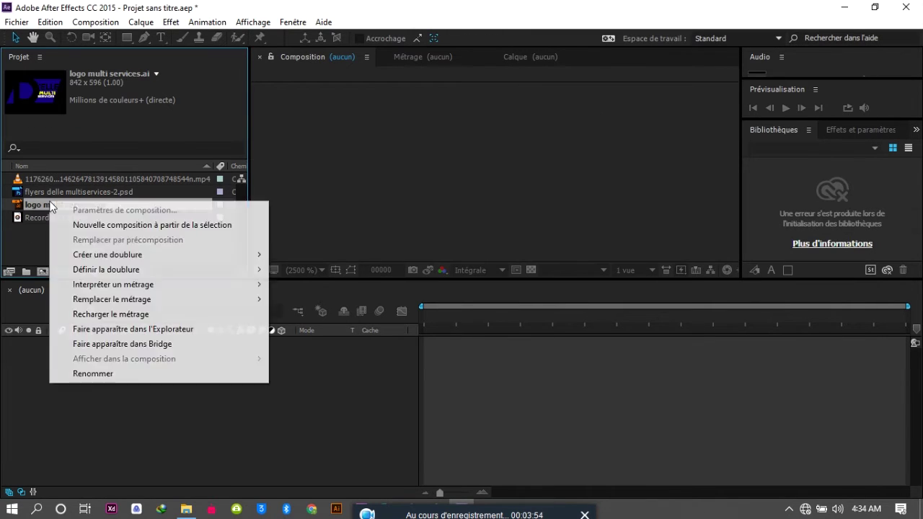
mouse_move(245, 286)
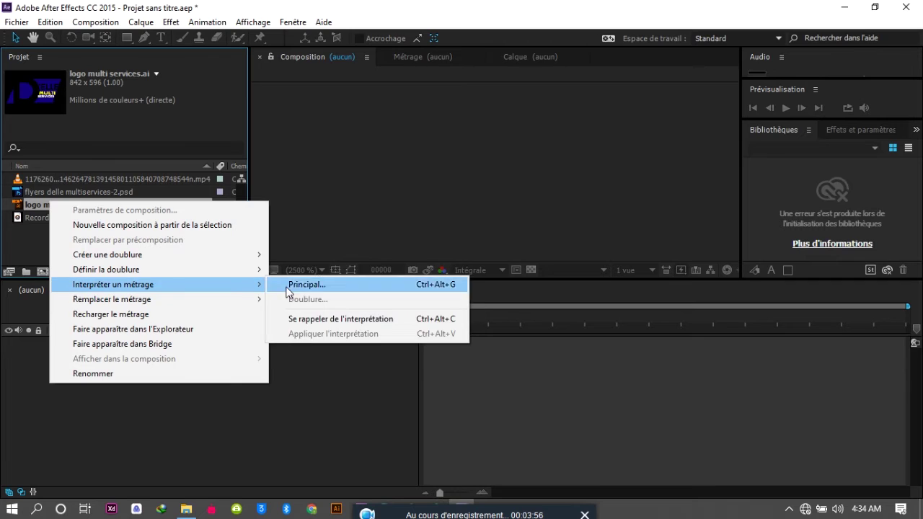
click(318, 286)
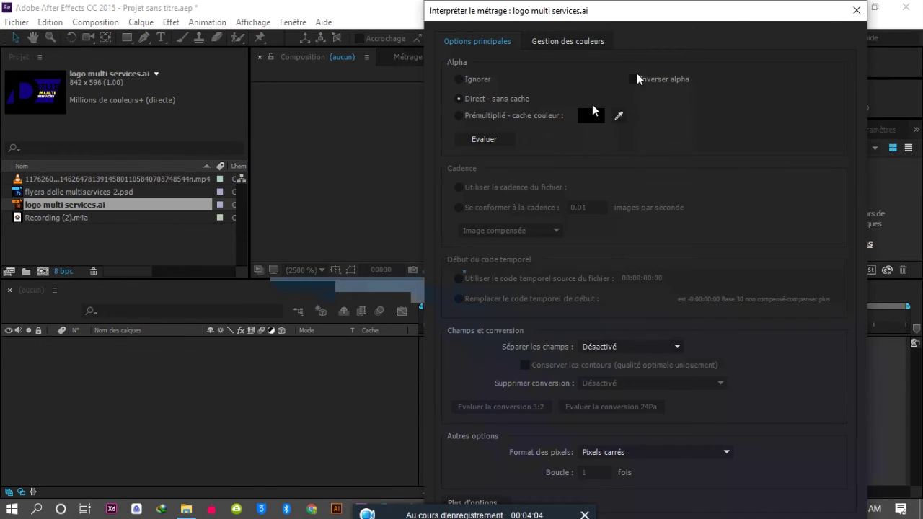
drag(633, 8, 494, 148)
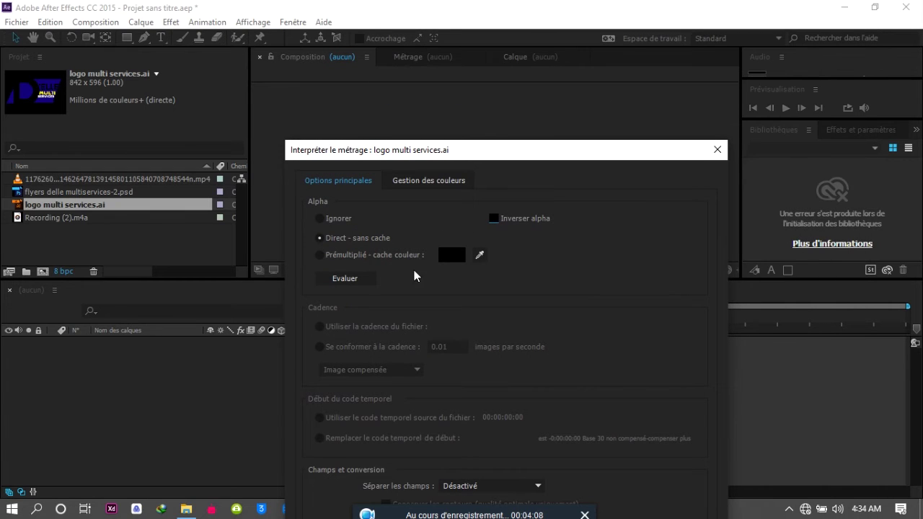
drag(432, 155, 687, 75)
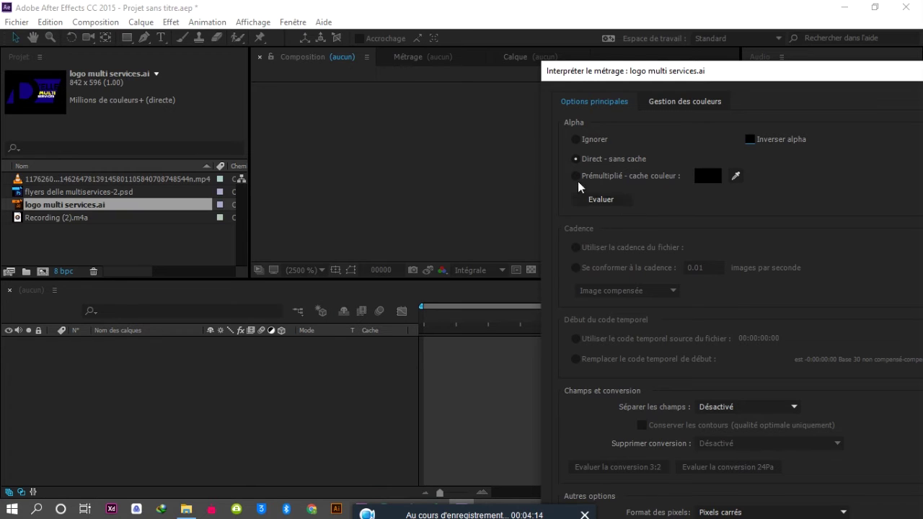
Try the premultiplied matte option for the logo's alpha and have the alpha interpretation evaluated automatically.
click(596, 201)
click(586, 176)
click(606, 201)
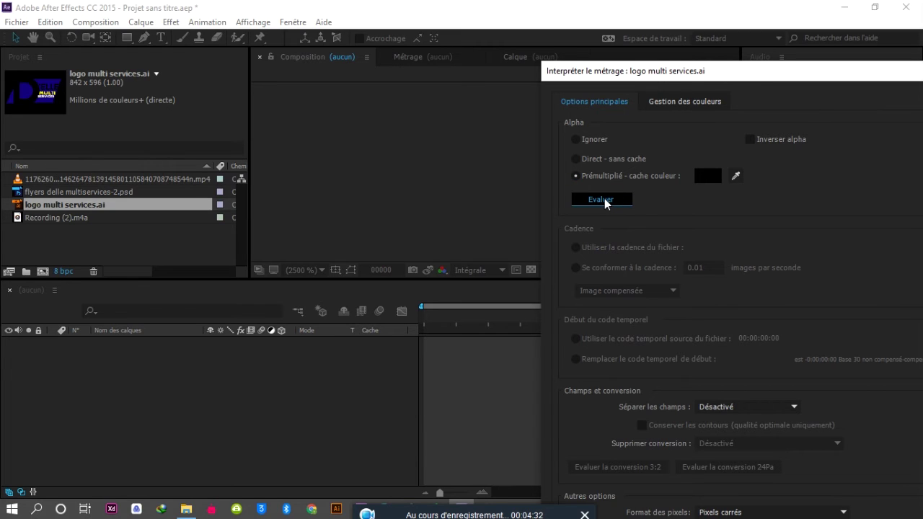
click(603, 199)
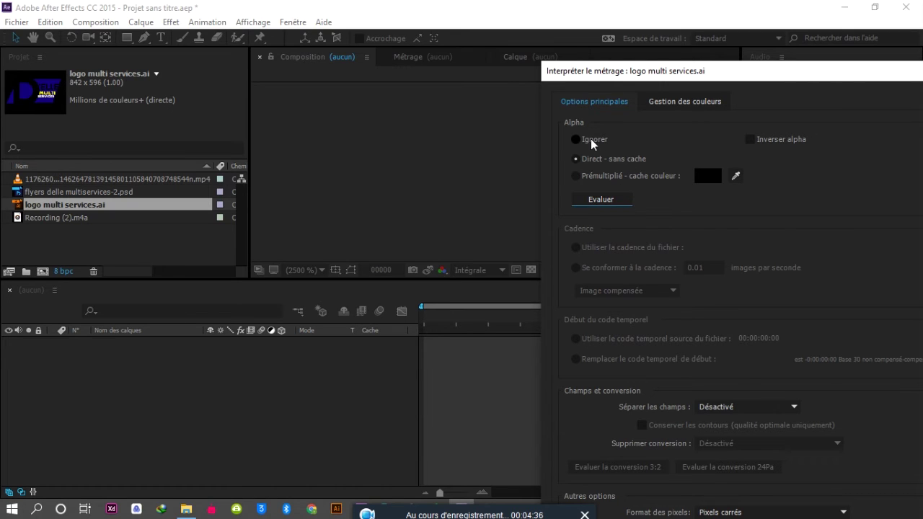
Set the logo's alpha interpretation to Ignorer and apply the settings.
drag(569, 73, 518, 35)
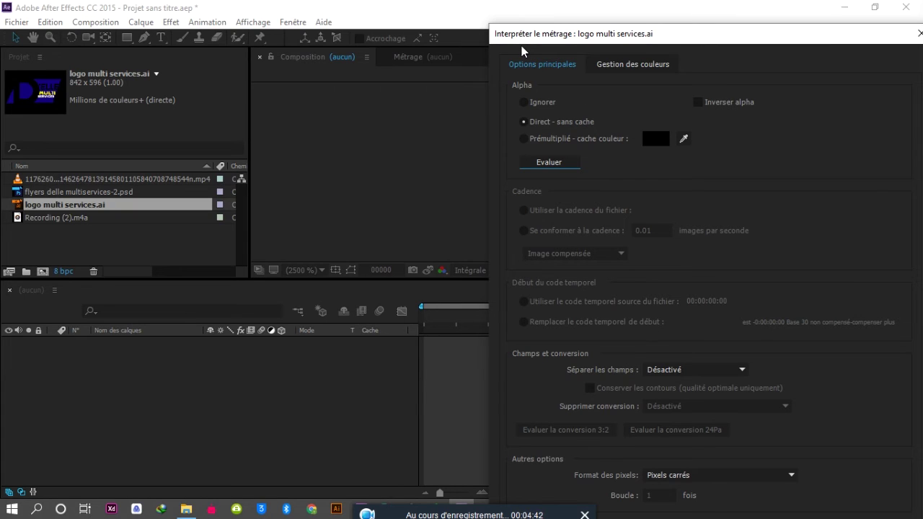
click(524, 103)
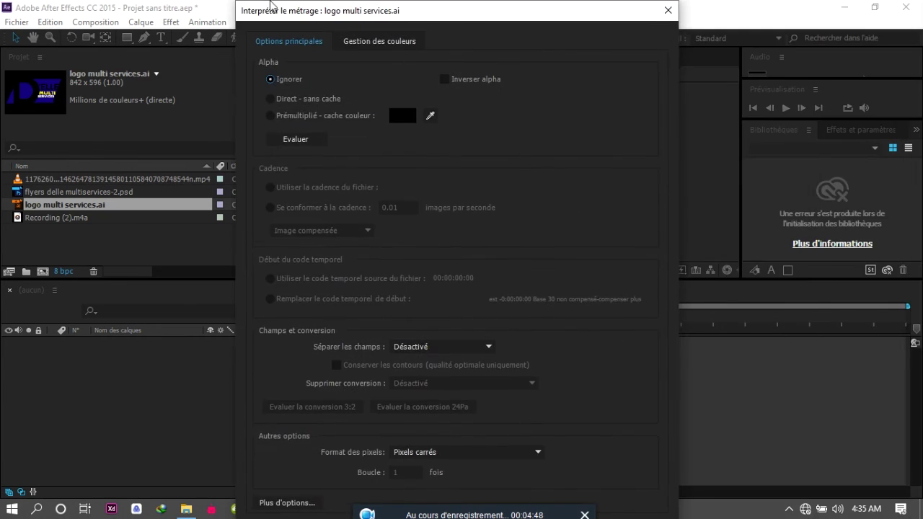
key(Return)
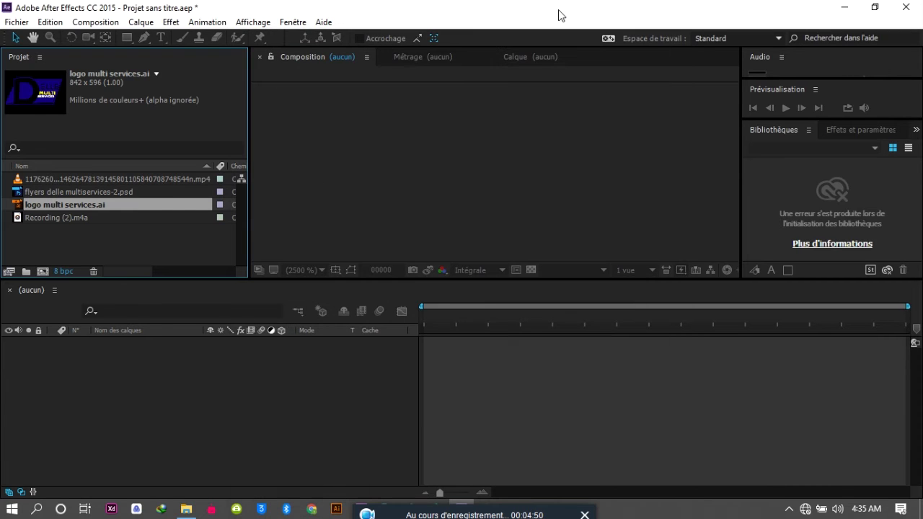
Preview the logo footage, create a composition from logo multi services.ai, and check it against the transparency grid.
double_click(22, 209)
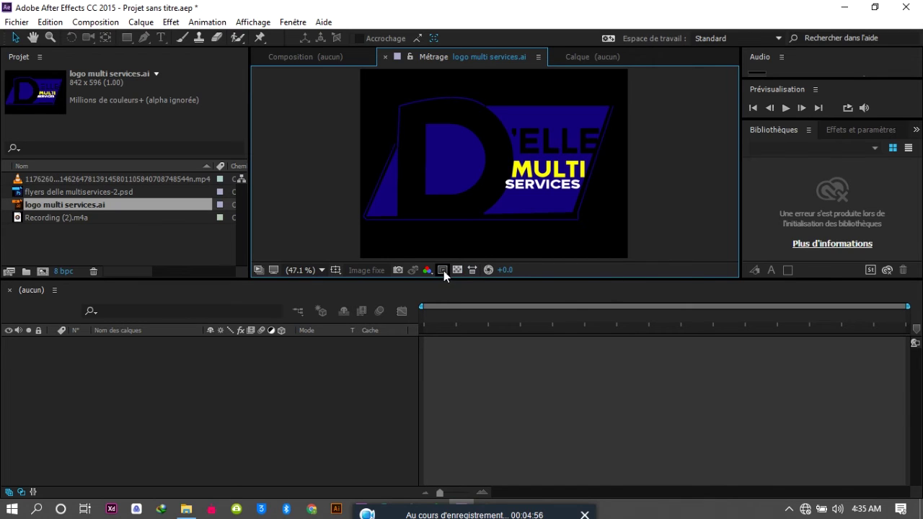
click(324, 60)
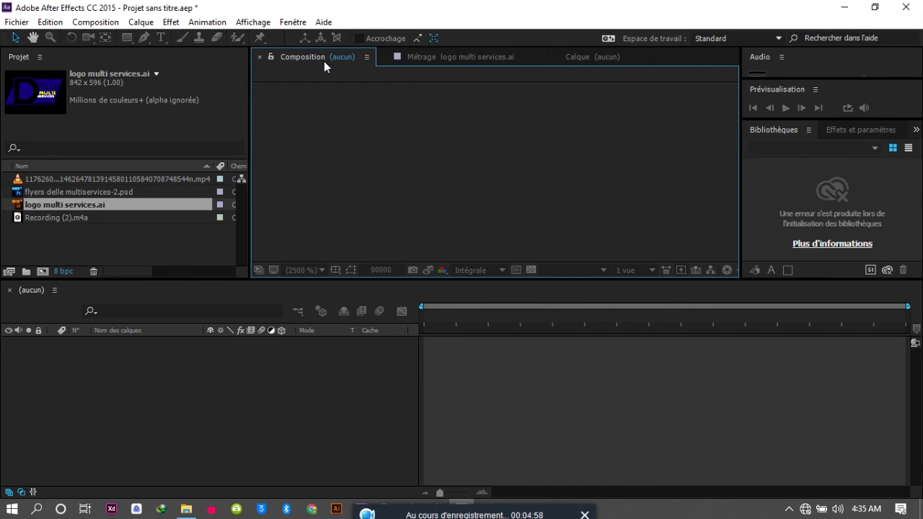
drag(18, 206, 425, 216)
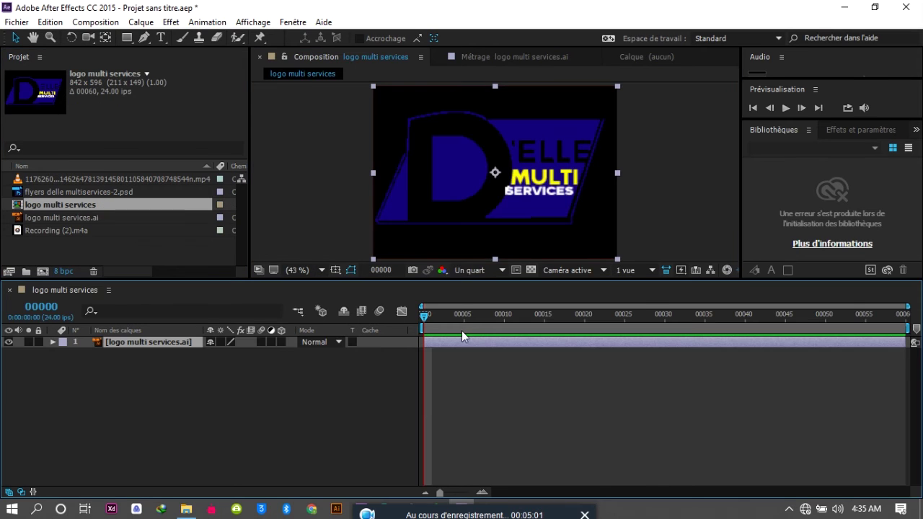
click(532, 272)
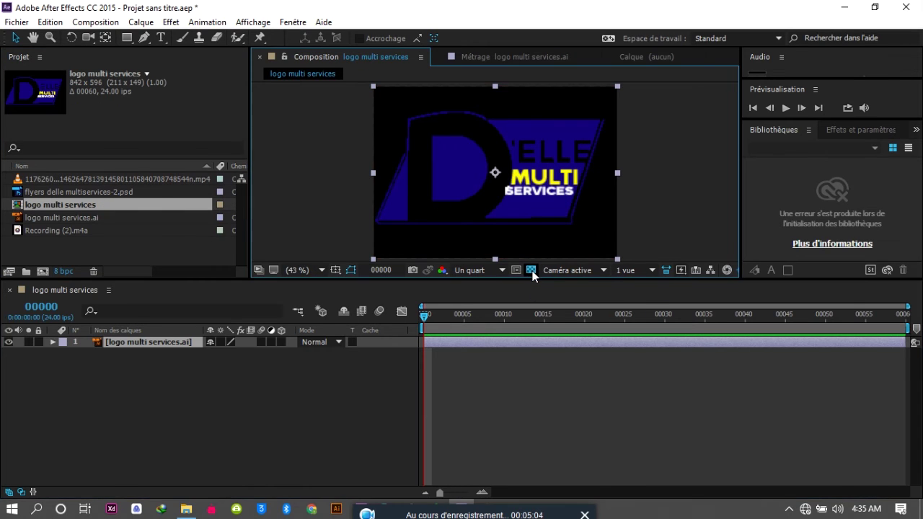
click(531, 271)
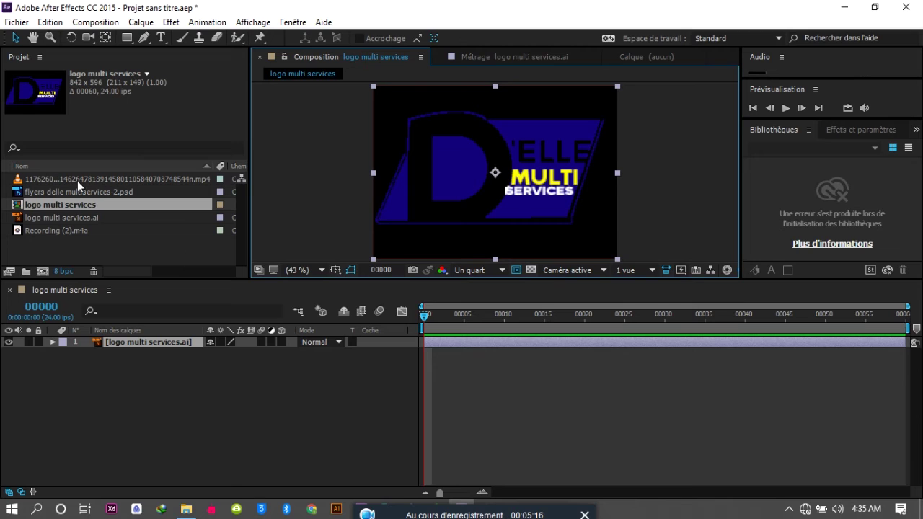
Change the alpha interpretation of logo multi services.ai to Direct - sans cache and apply it.
click(66, 216)
right_click(69, 217)
mouse_move(204, 299)
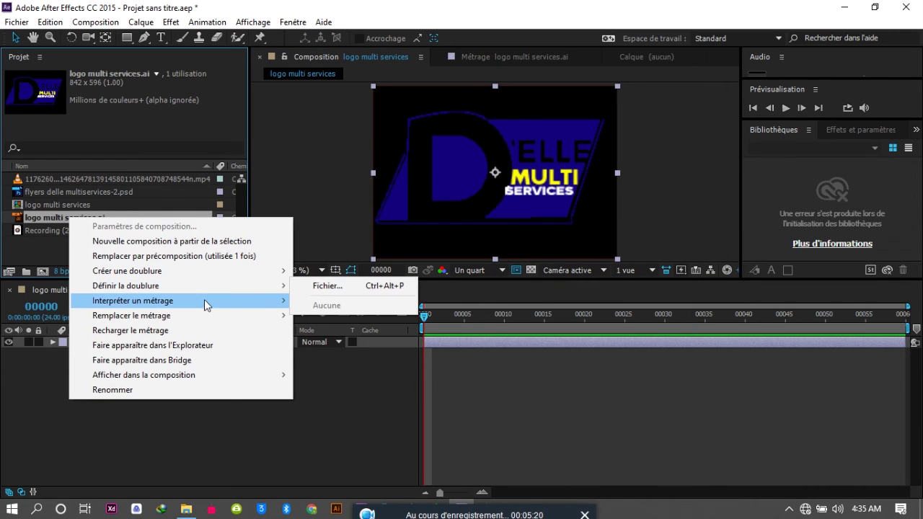
click(331, 300)
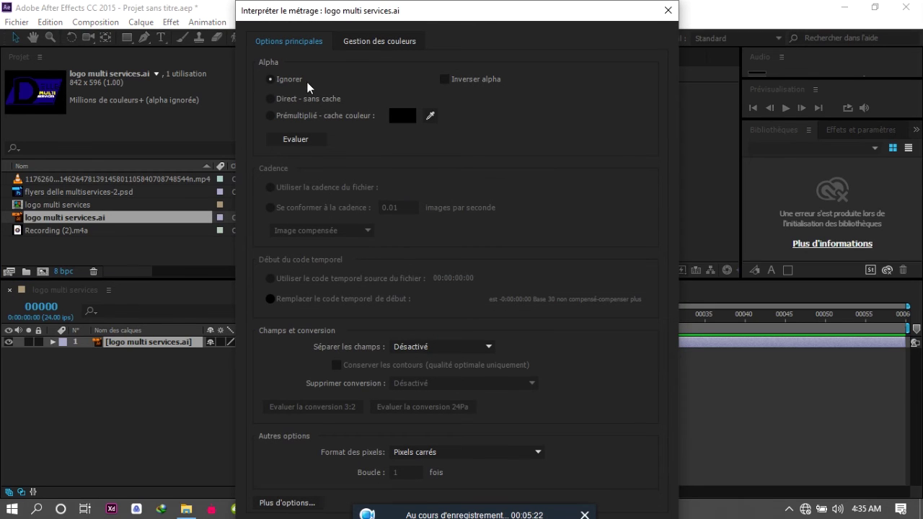
click(281, 103)
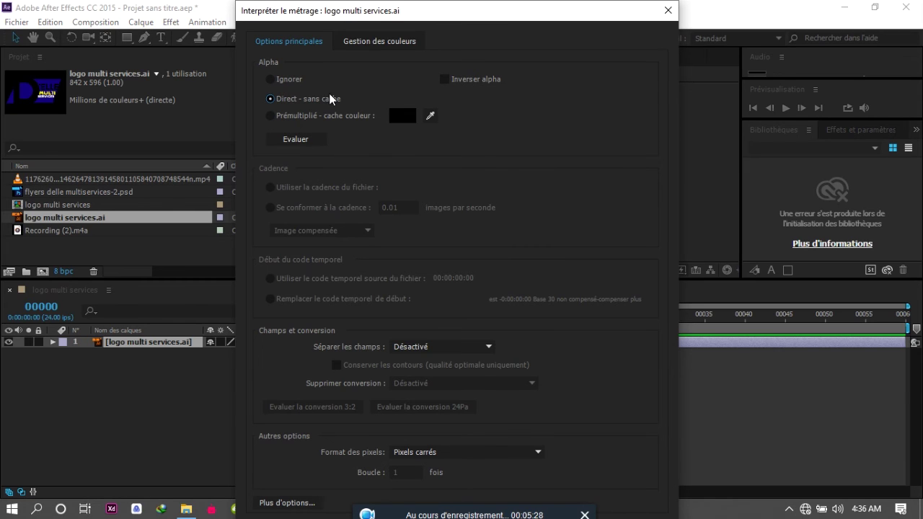
key(Return)
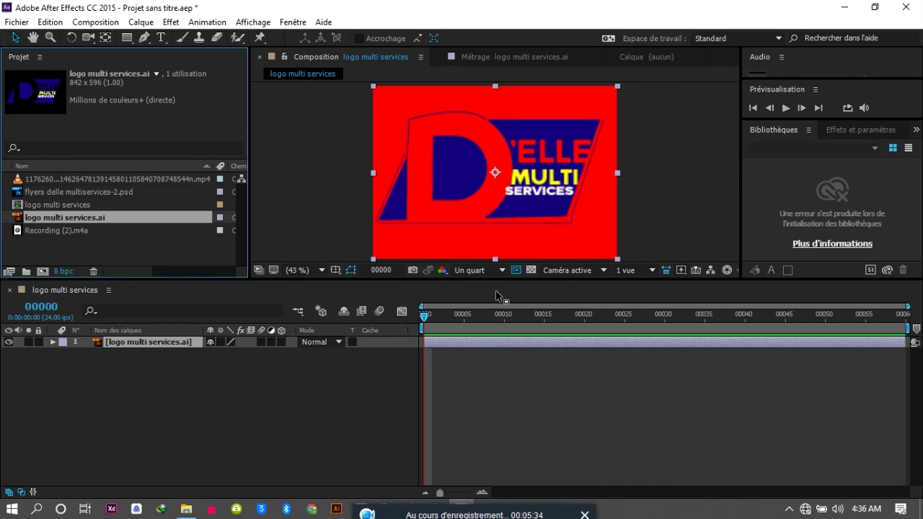
Compare the logo composition with the transparency grid on and off.
click(529, 270)
click(528, 270)
click(529, 270)
click(528, 270)
click(529, 270)
Set the alpha of logo multi services.ai back to Ignorer and show the composition's transparency grid.
right_click(117, 216)
mouse_move(299, 302)
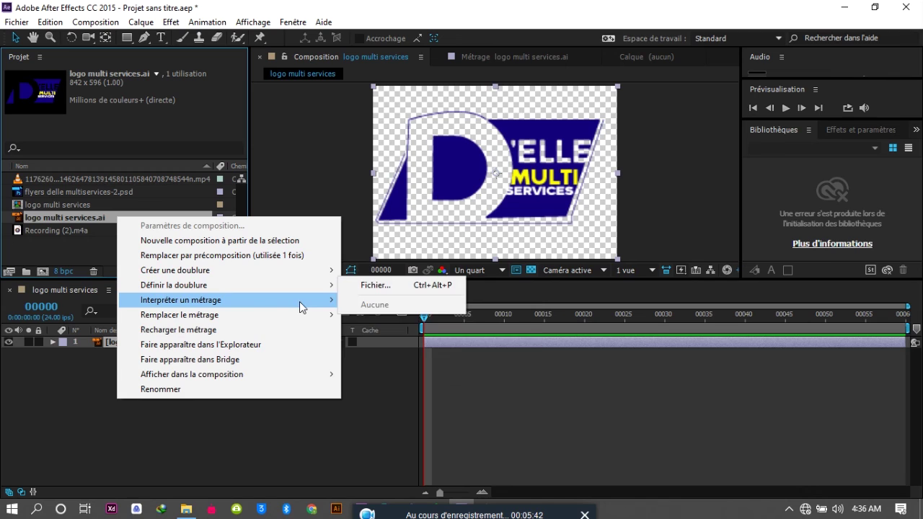
click(382, 300)
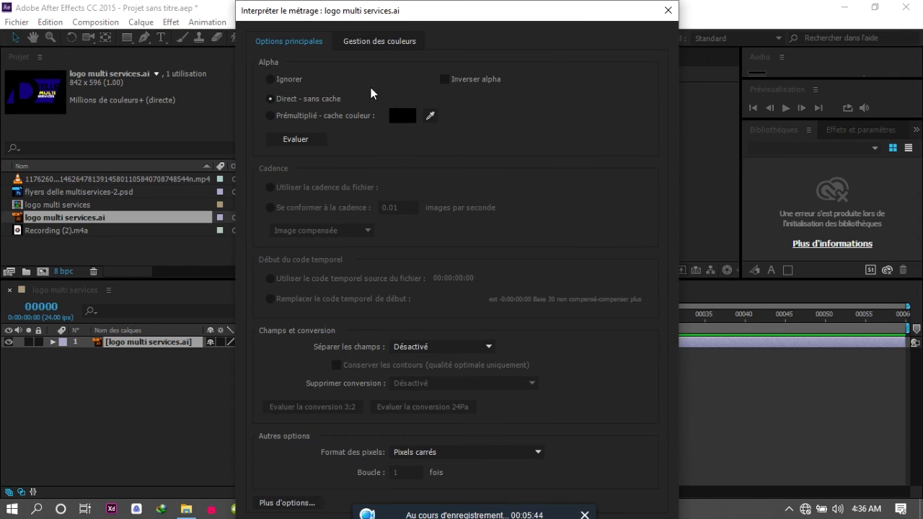
click(273, 80)
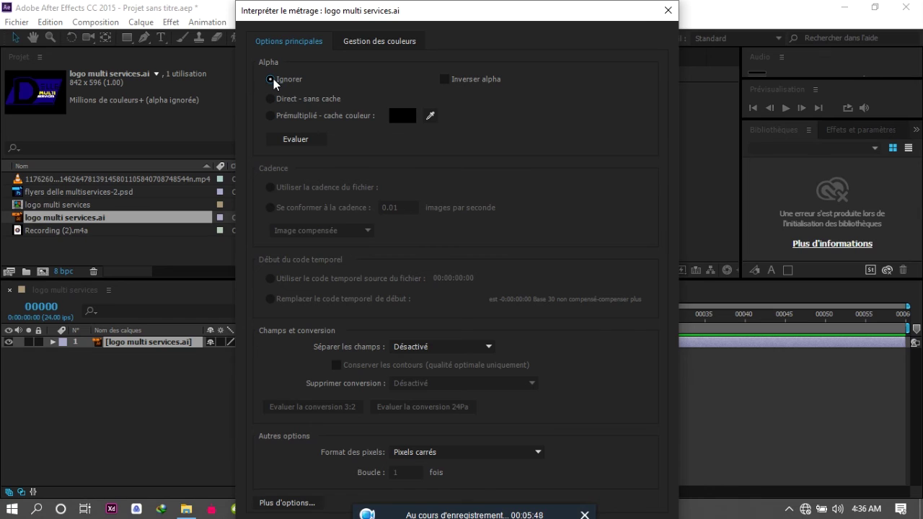
key(Return)
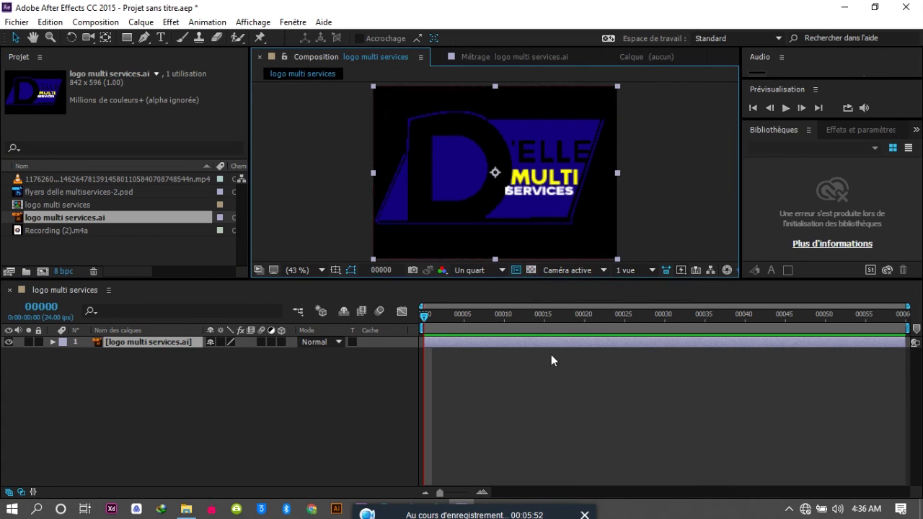
click(531, 271)
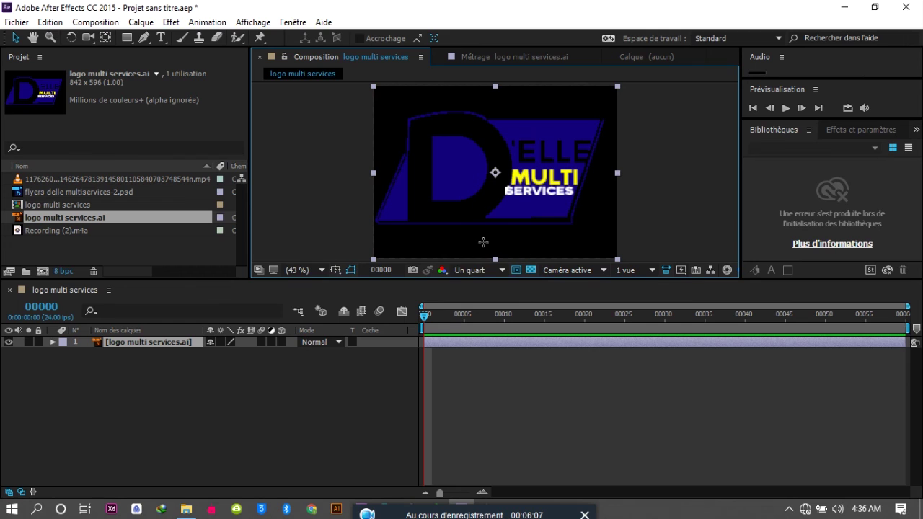
Try evaluating the logo's alpha interpretation automatically, and dismiss the settings without applying them.
right_click(83, 222)
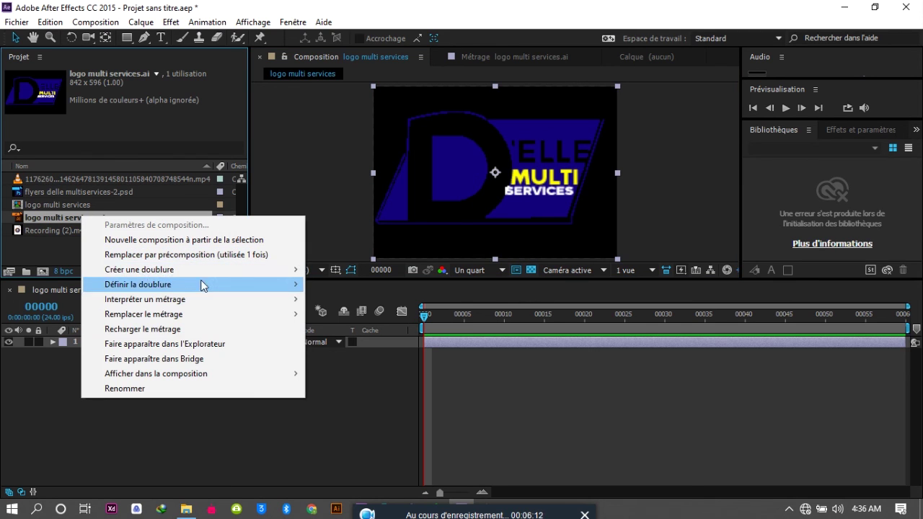
mouse_move(206, 299)
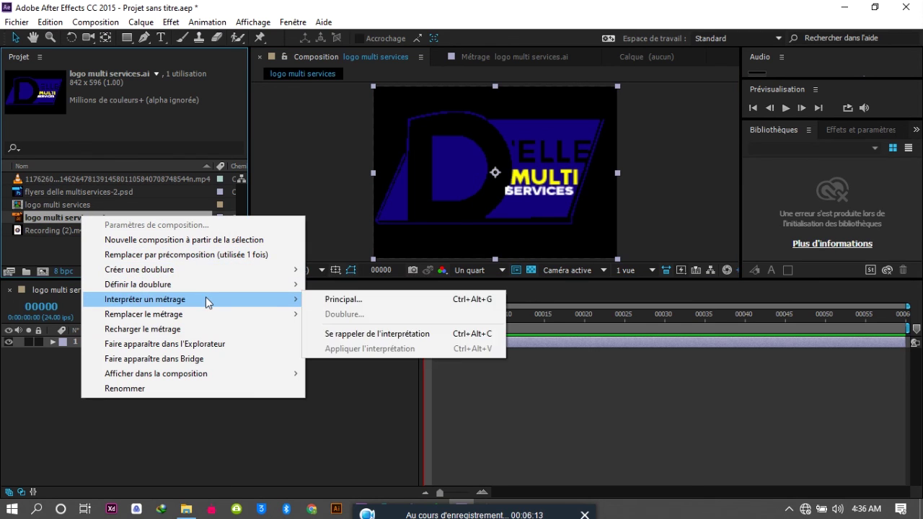
click(360, 299)
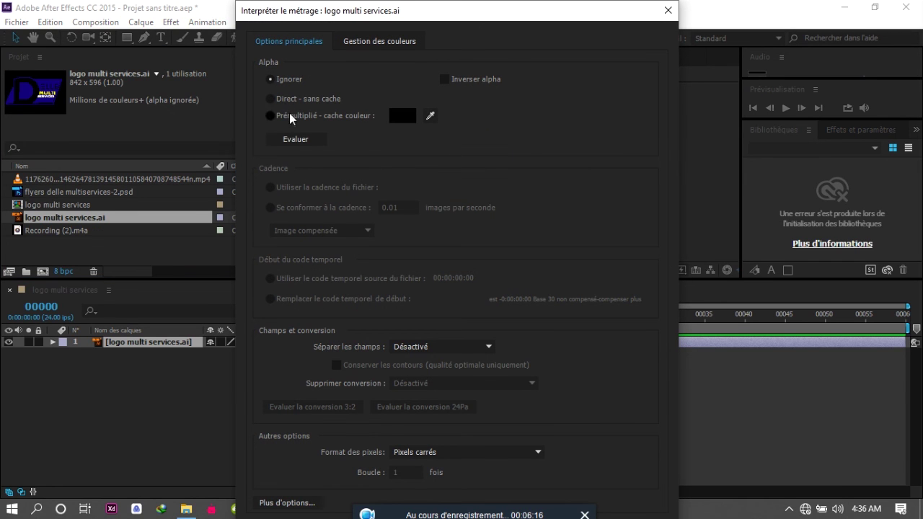
click(295, 142)
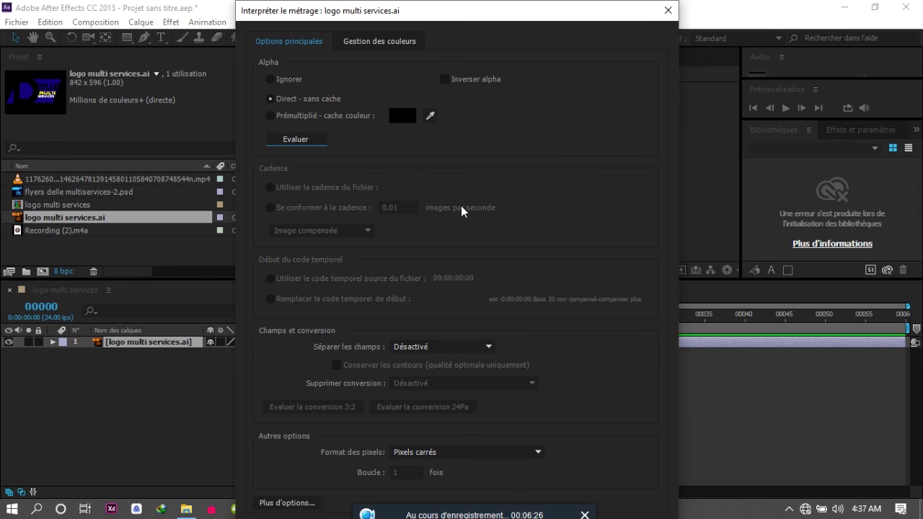
click(669, 11)
Open the footage interpretation settings of the MP4 clip.
click(108, 179)
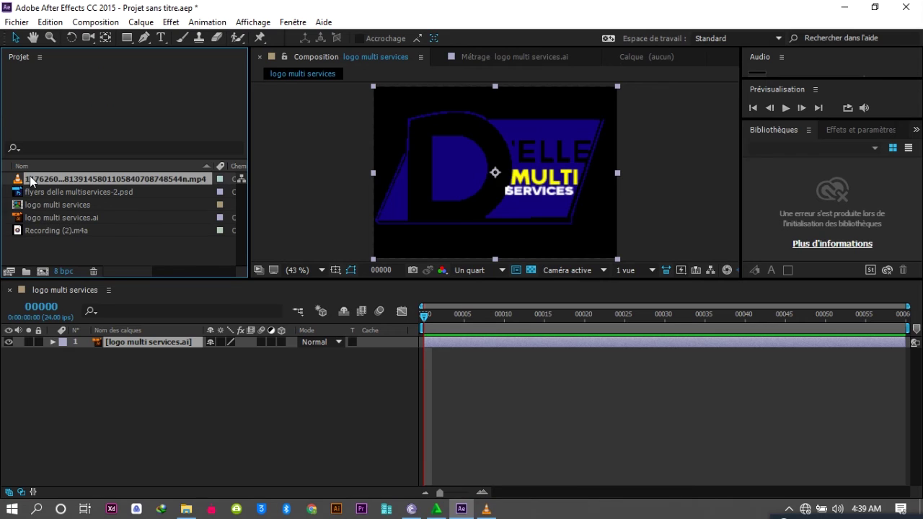
click(10, 272)
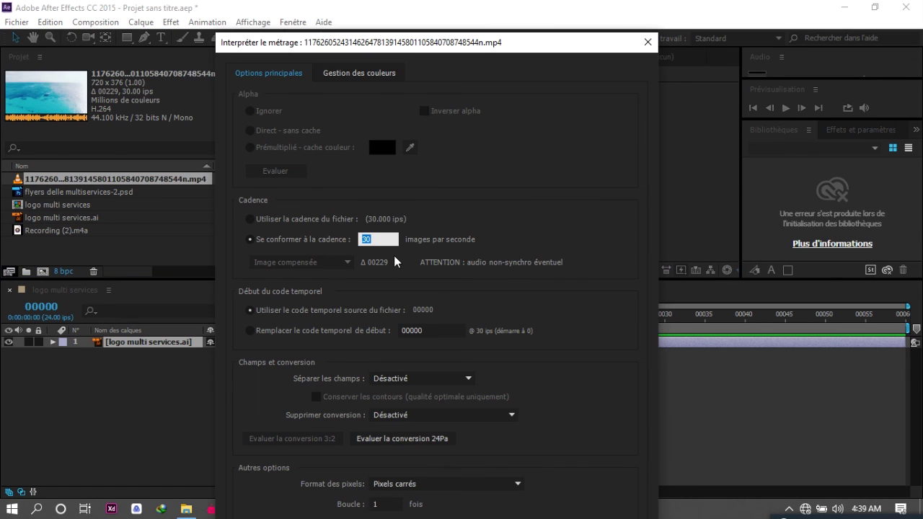